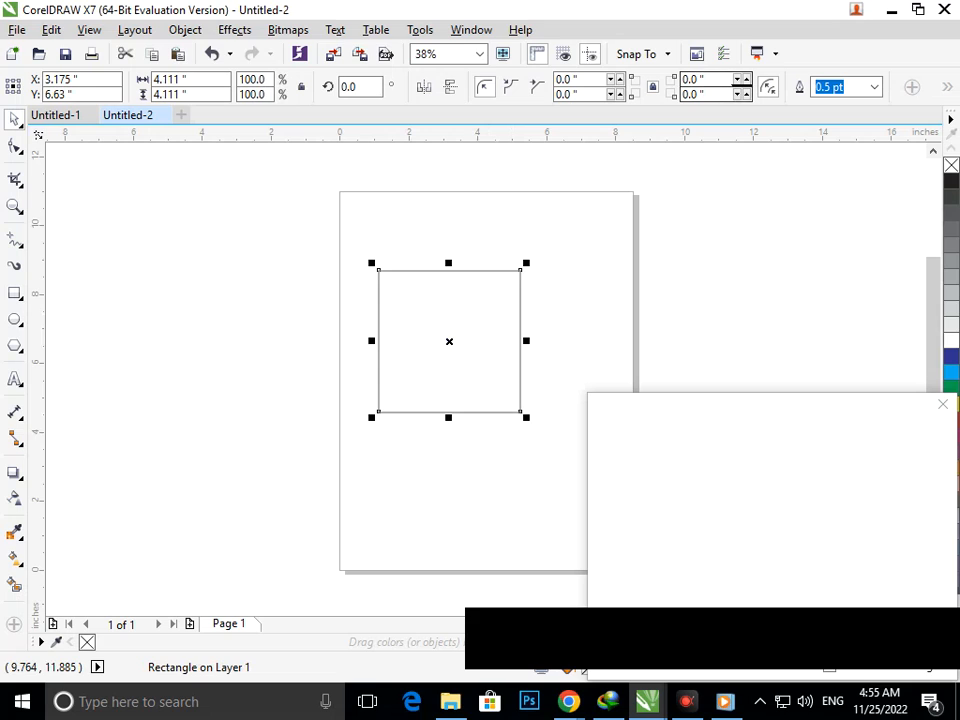
type("2")
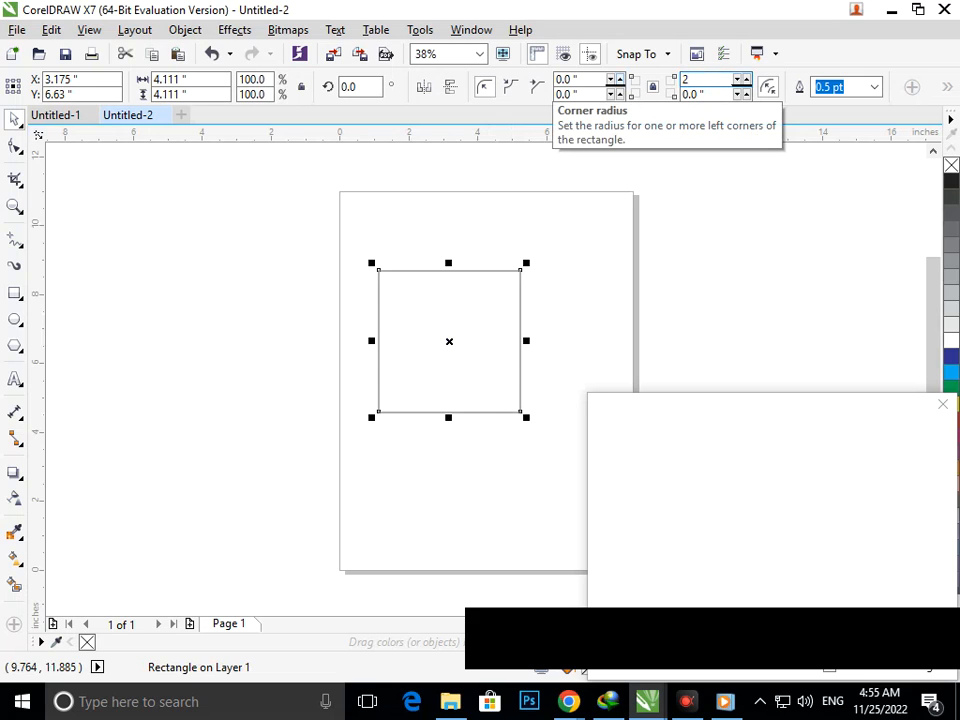
key("Return")
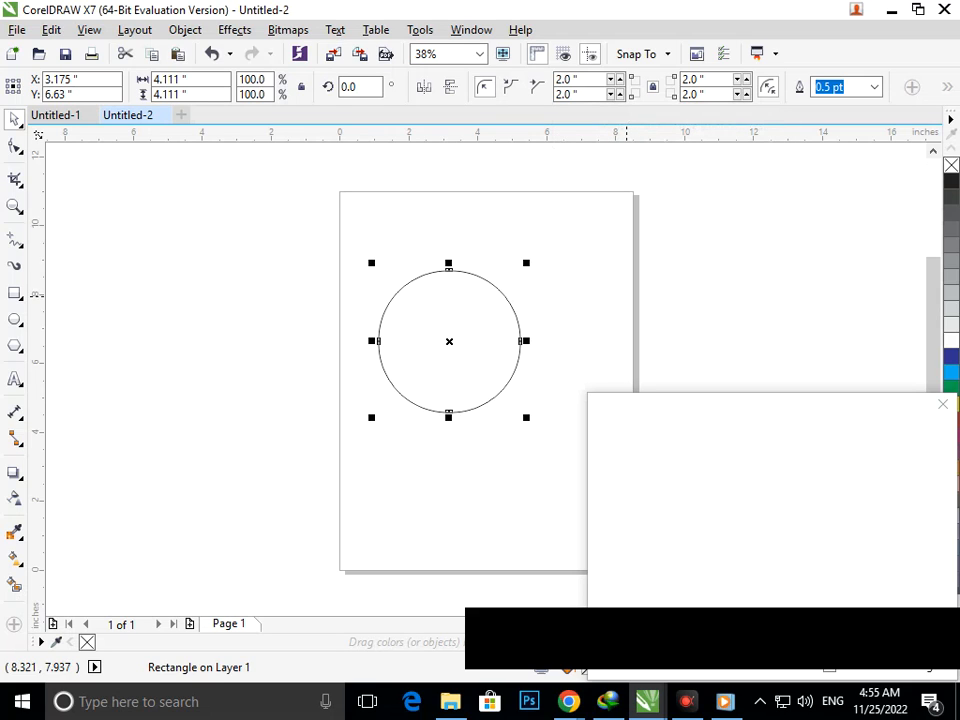
key("ctrl+z")
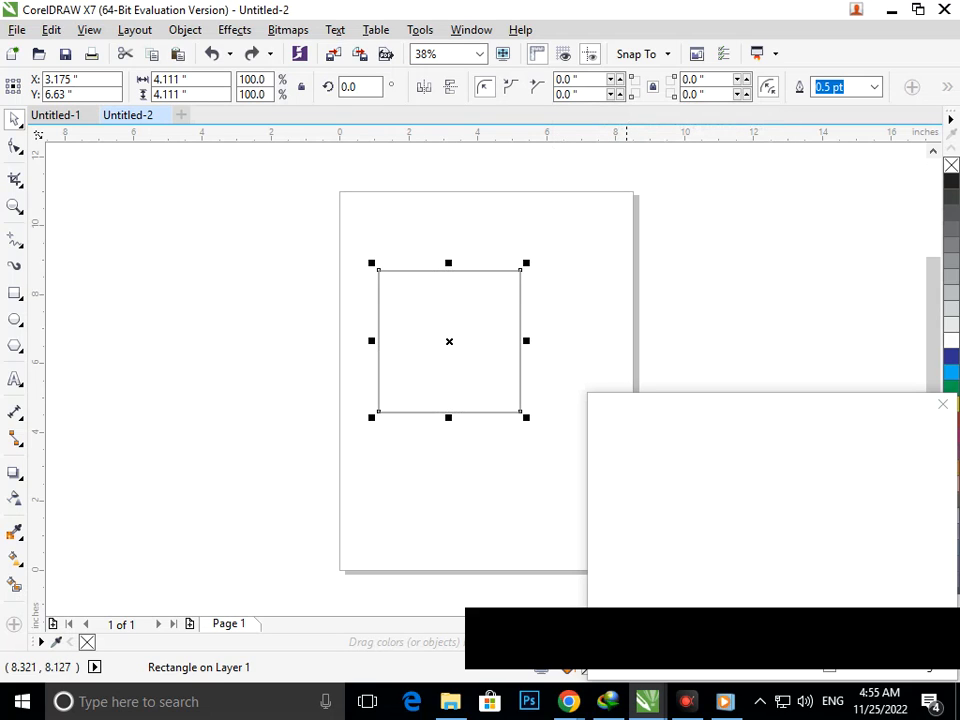
- Unlink the square's corner radii and round only its upper-right corner with a 2-inch radius
left_click(652, 86)
left_click(708, 79)
type("2")
key("Return")
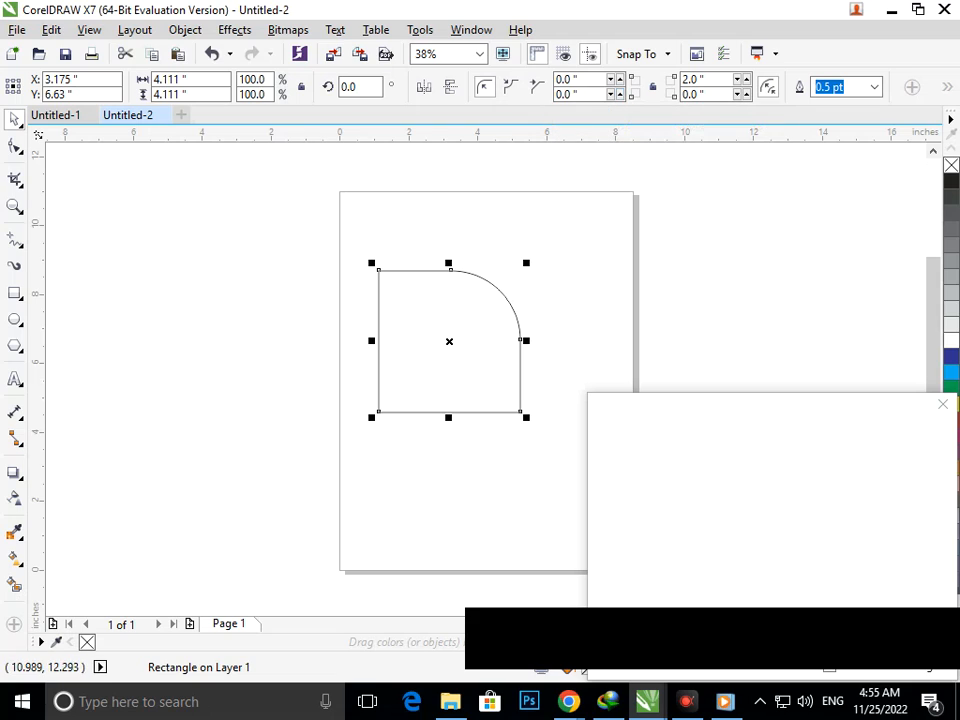
- Try corner radii of 3 inches and 1 inch on the square's lower-left corner
left_click(580, 94)
type("3")
key("Return")
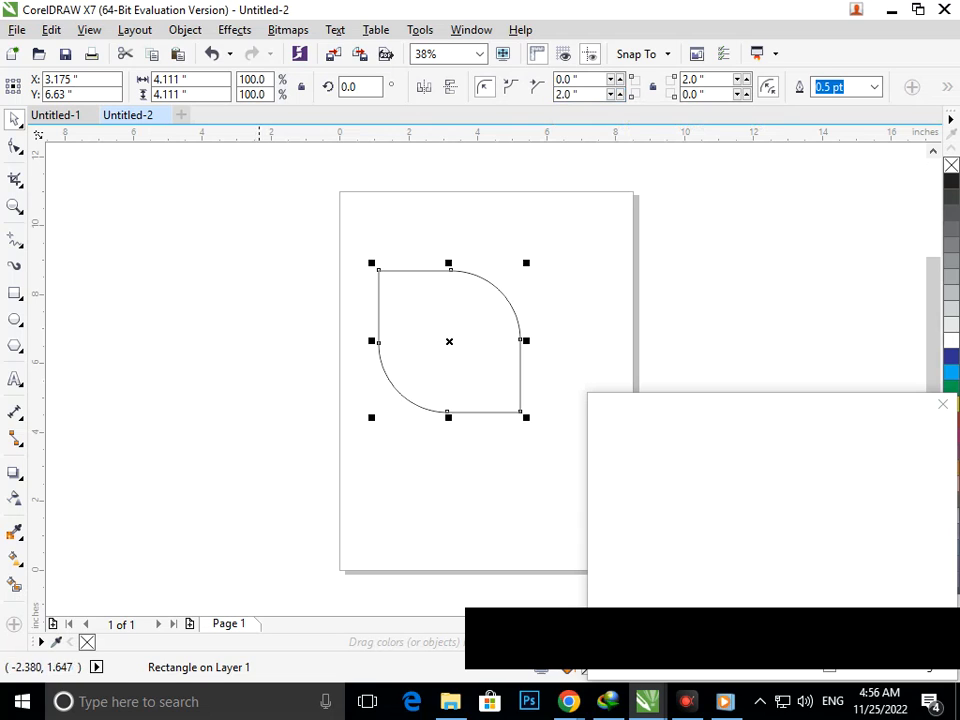
left_click(580, 94)
type("1")
key("Return")
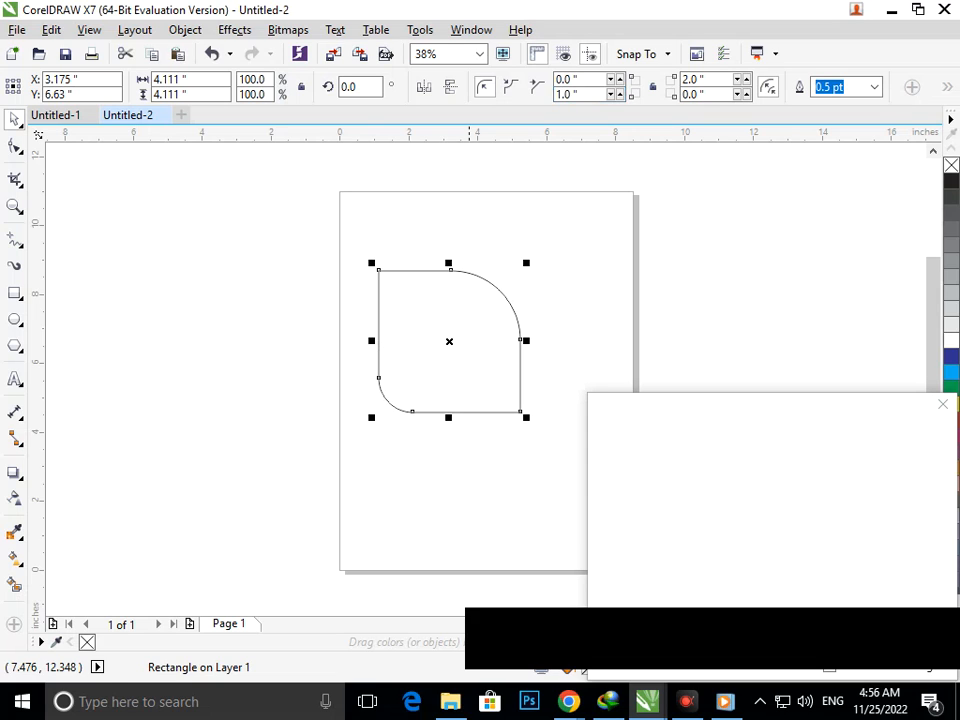
- Set the square's lower-left corner radius to 2 inches
left_click_drag(590, 94, 540, 92)
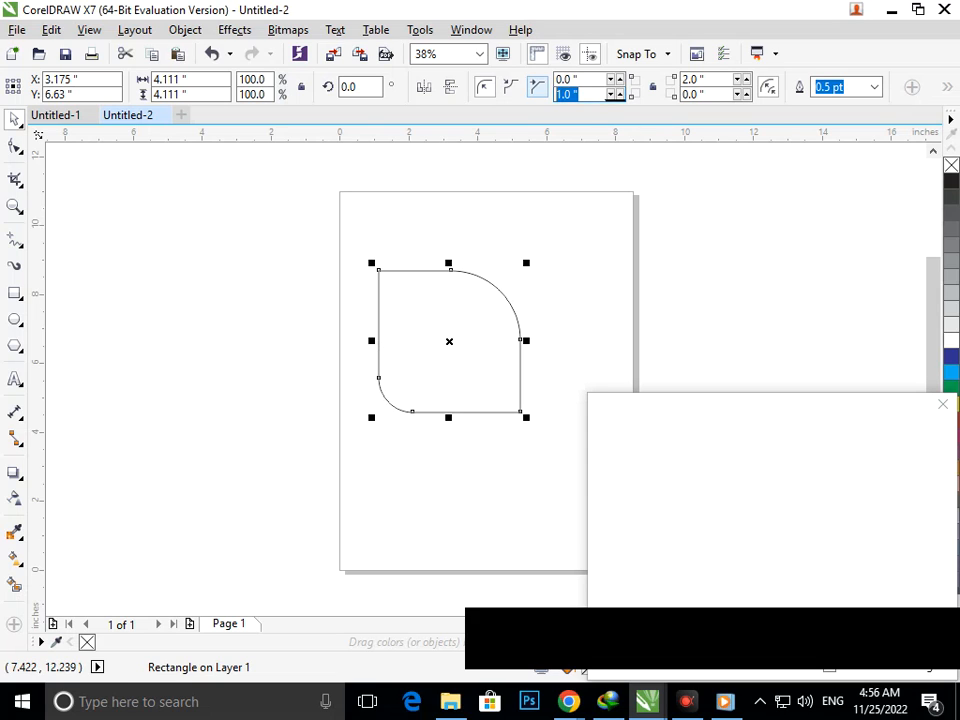
type("2")
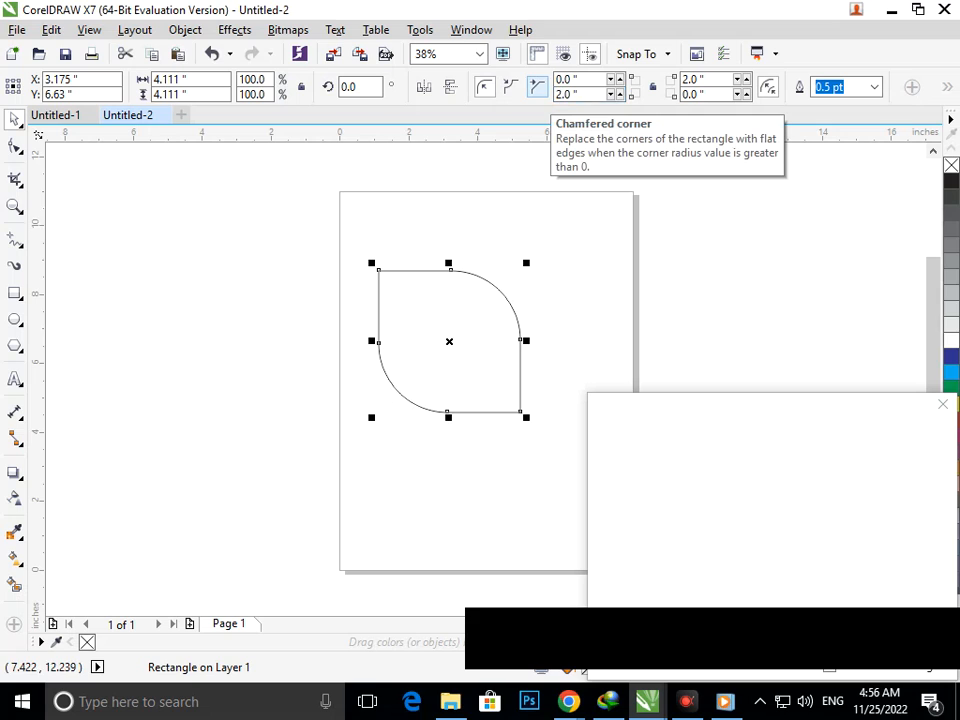
key("Return")
- Create a smaller concentric copy of the leaf shape inside the original, leaving an even band between both outlines
mouse_move(526, 417)
left_mouse_down()
mouse_move(514, 391)
mouse_move(521, 397)
left_mouse_up()
right_click(521, 397)
left_click(458, 488)
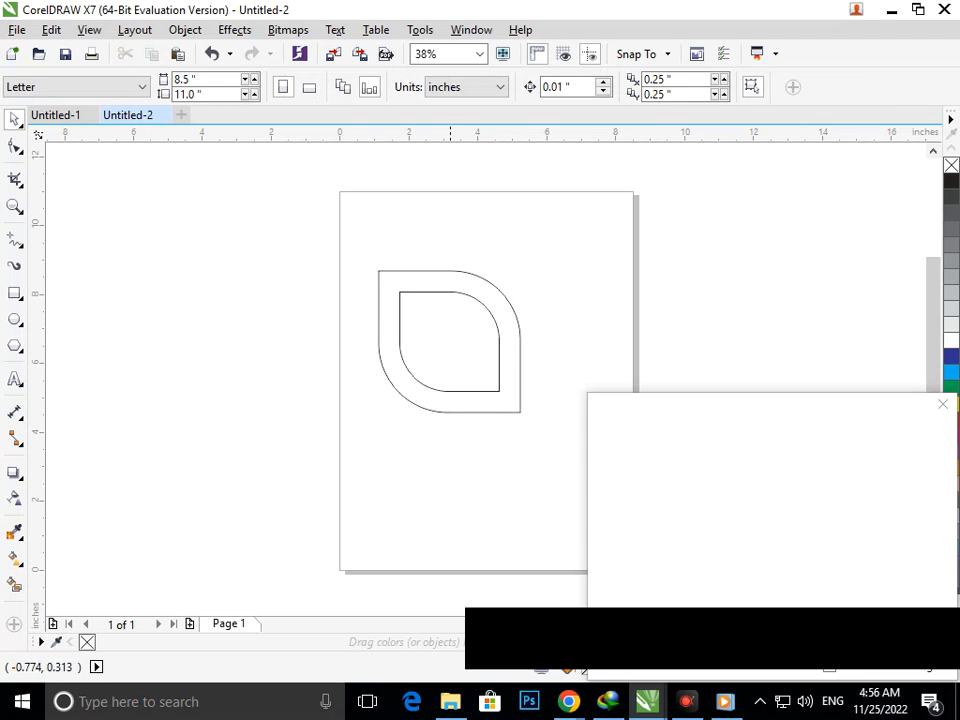
- Rotate both leaf outlines together by 45 degrees so their points lie horizontally
left_click_drag(333, 224, 560, 331)
left_click(498, 405)
left_click_drag(561, 414, 492, 489)
left_click_drag(545, 422, 562, 370)
left_click(477, 476)
- Stretch both rotated outlines together downward to a height of about 5.18 inches
left_click_drag(290, 217, 631, 469)
left_click_drag(434, 335, 537, 338)
key("ctrl+z")
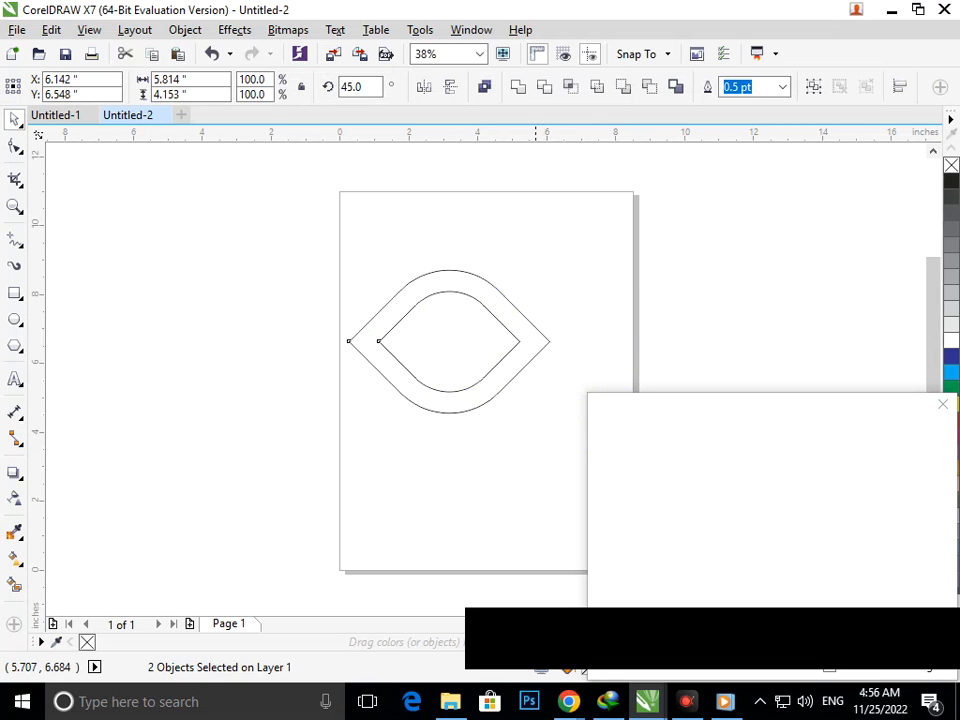
left_click_drag(442, 418, 449, 454)
left_click(449, 503)
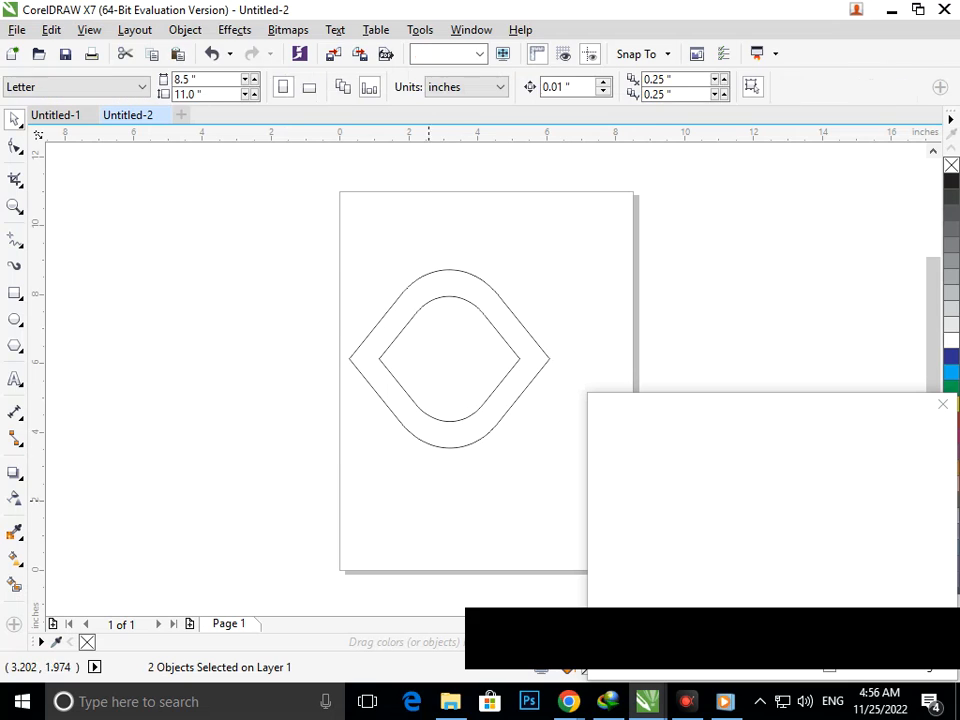
- Draw a rectangle about 2.83 by 1.91 inches over the outlines' right point and cut the shape open there with Virtual Segment Delete
left_click(15, 293)
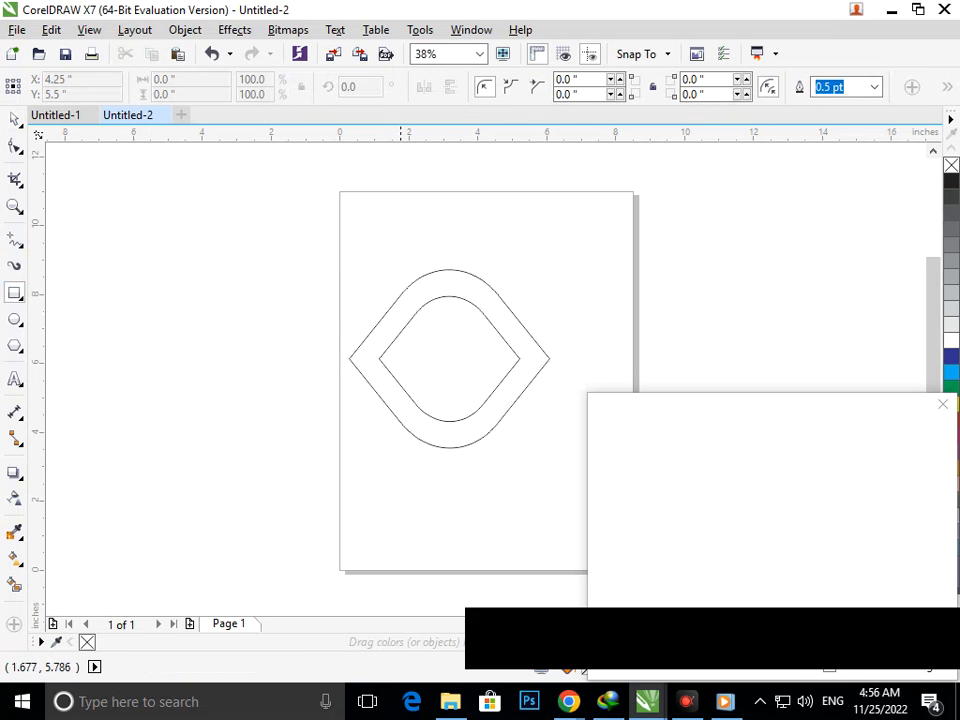
left_click_drag(587, 322, 488, 388)
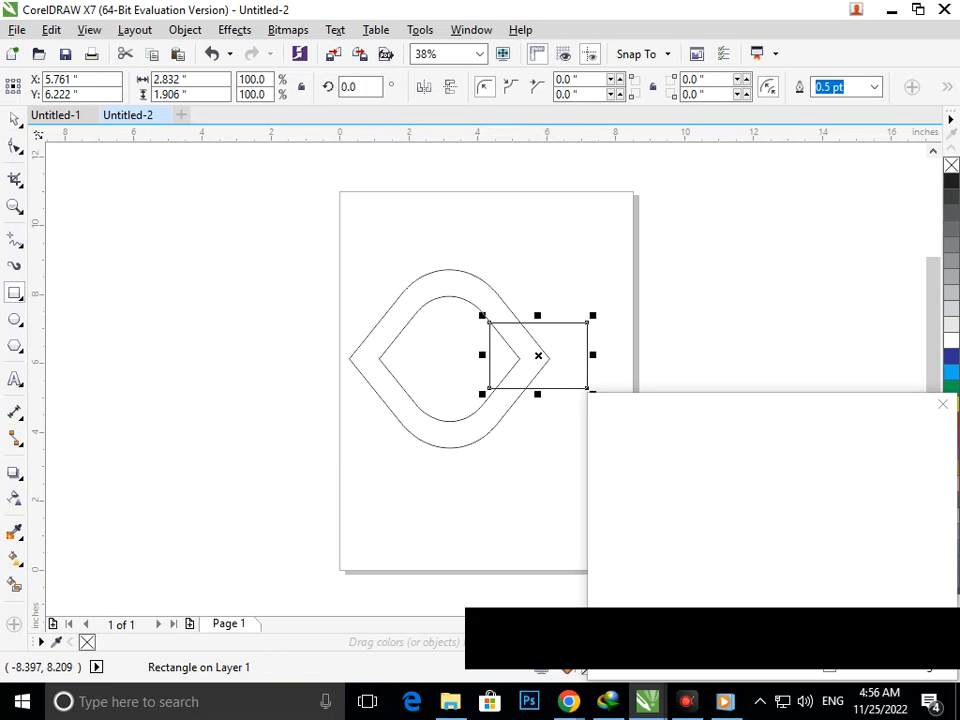
left_click(14, 178)
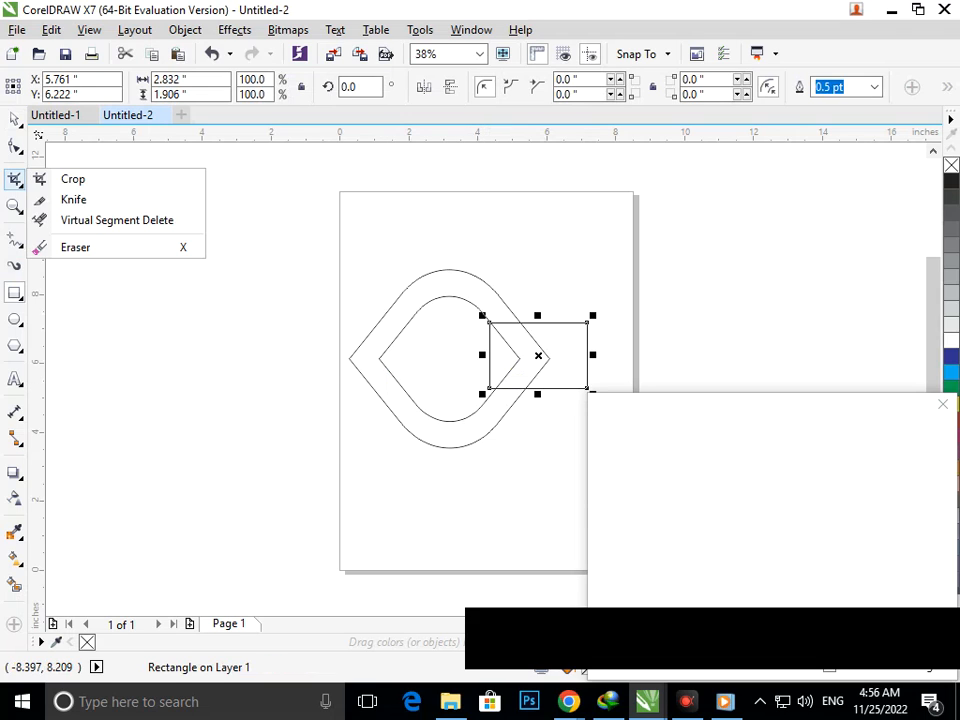
left_click(62, 246)
left_click_drag(538, 355, 609, 360)
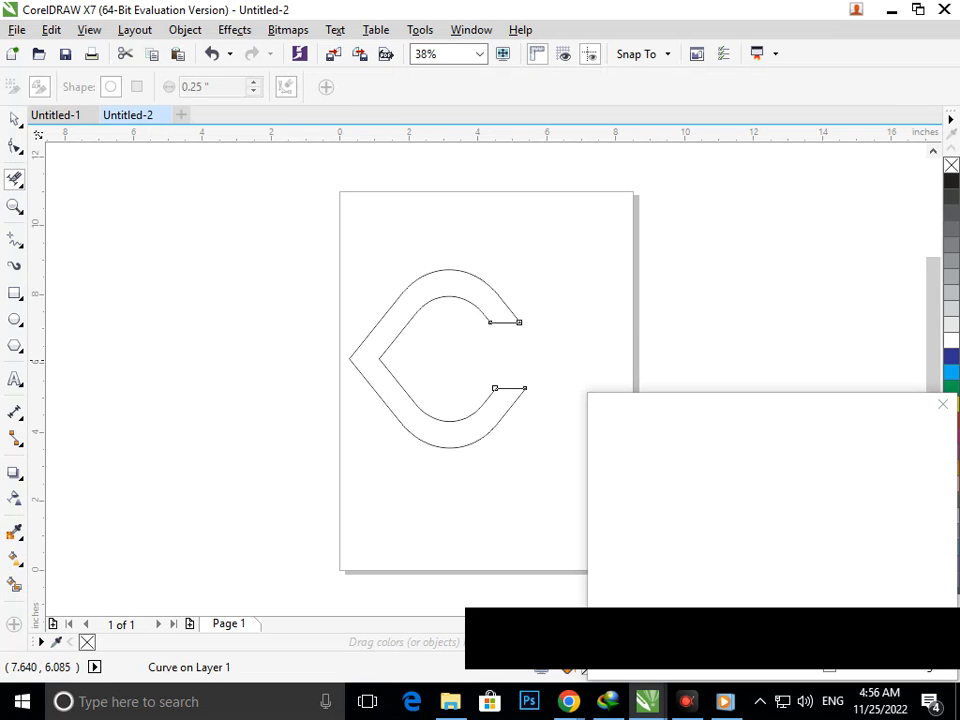
- Duplicate the open C shape, mirror the copy vertically and horizontally, and place it overlapping the original's left side
key("space")
mouse_move(258, 213)
left_mouse_down()
mouse_move(498, 397)
mouse_move(591, 524)
left_mouse_up()
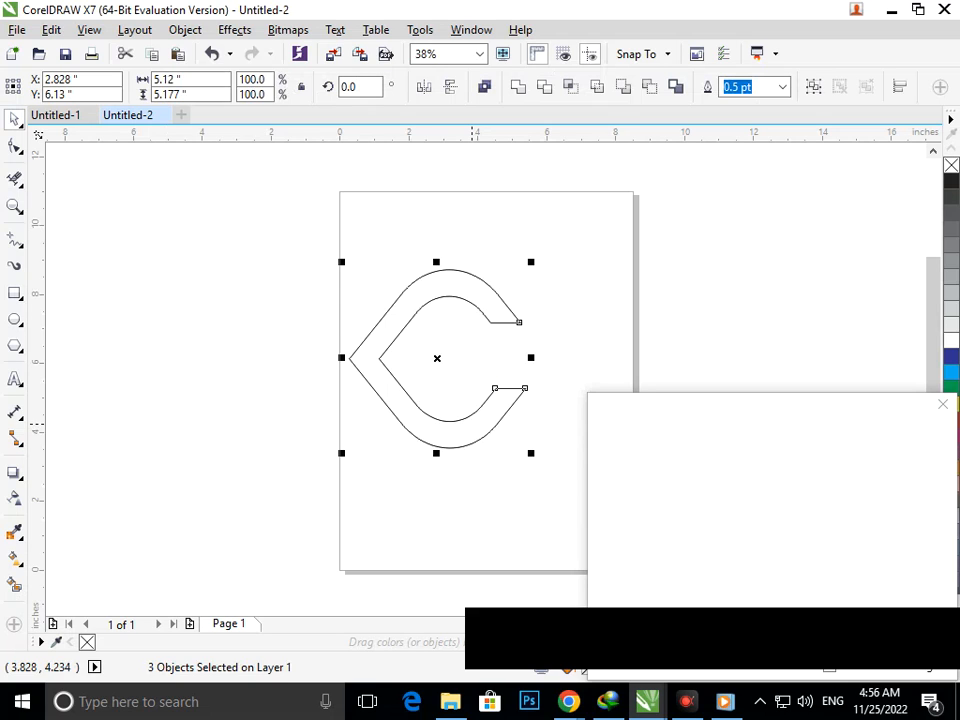
left_click(450, 87)
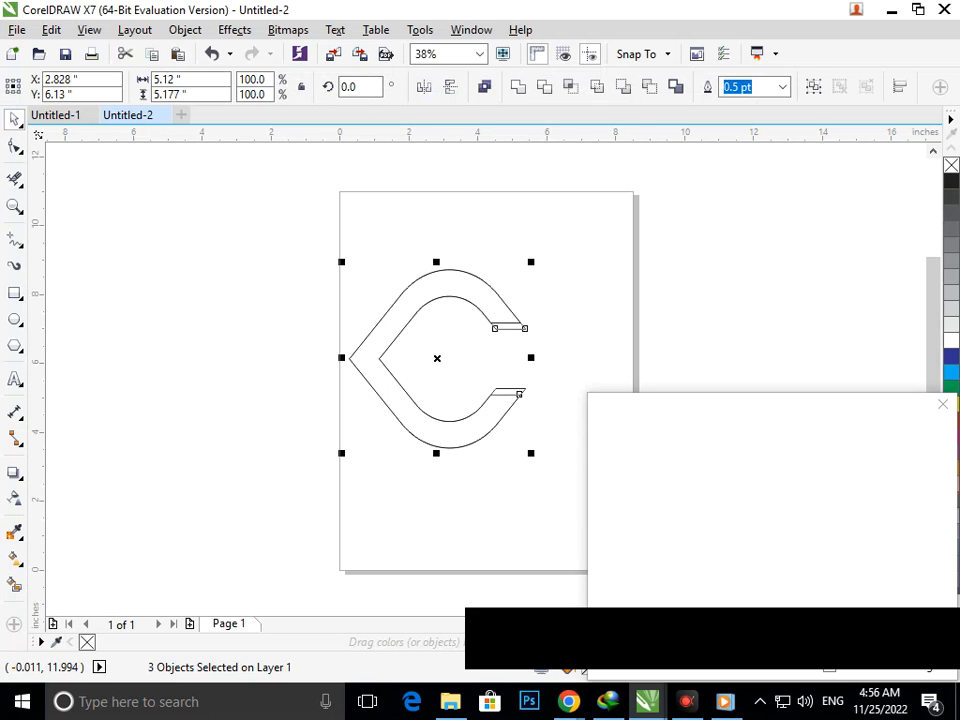
left_click(450, 87)
left_click_drag(478, 339, 393, 345)
left_click_drag(368, 436, 363, 433)
left_click(408, 499)
- Nudge the mirrored C copy horizontally to an X position of 1.156 inches
left_click_drag(238, 234, 395, 415)
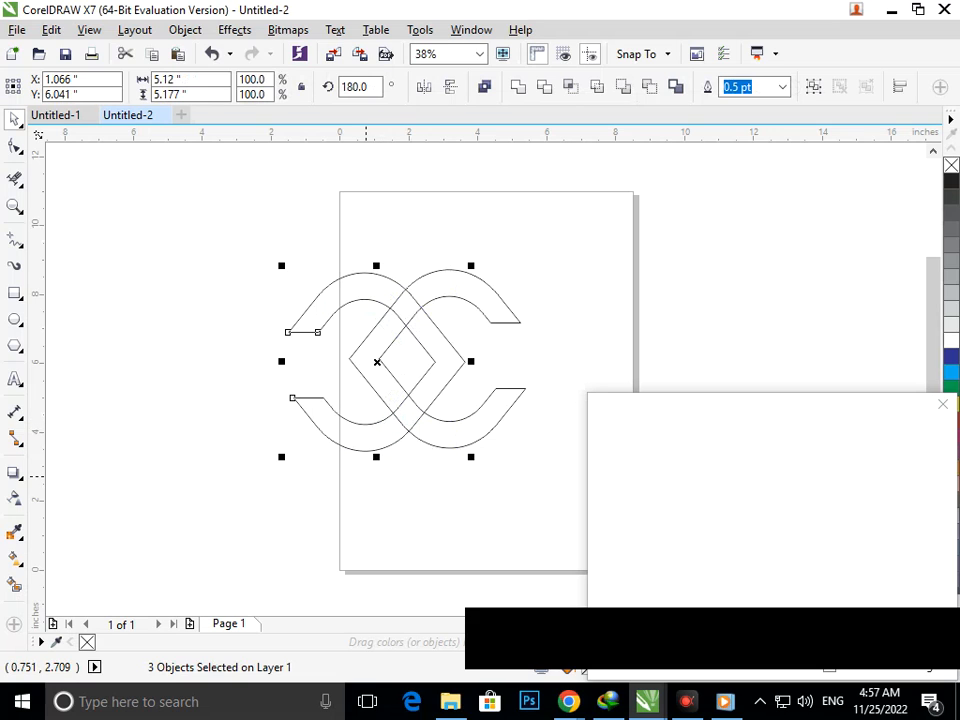
key("Right")
key("Right")
key("Right")
key("Right")
key("Right")
key("Right")
key("Right")
key("Right")
key("Right")
key("Right")
key("Right")
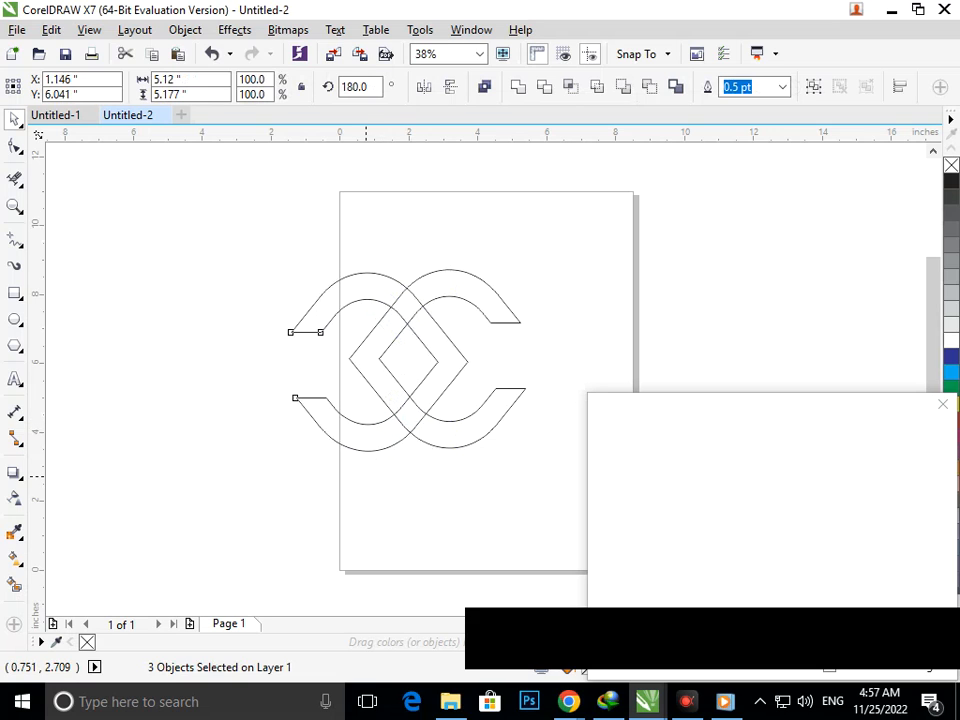
key("Left")
key("Left")
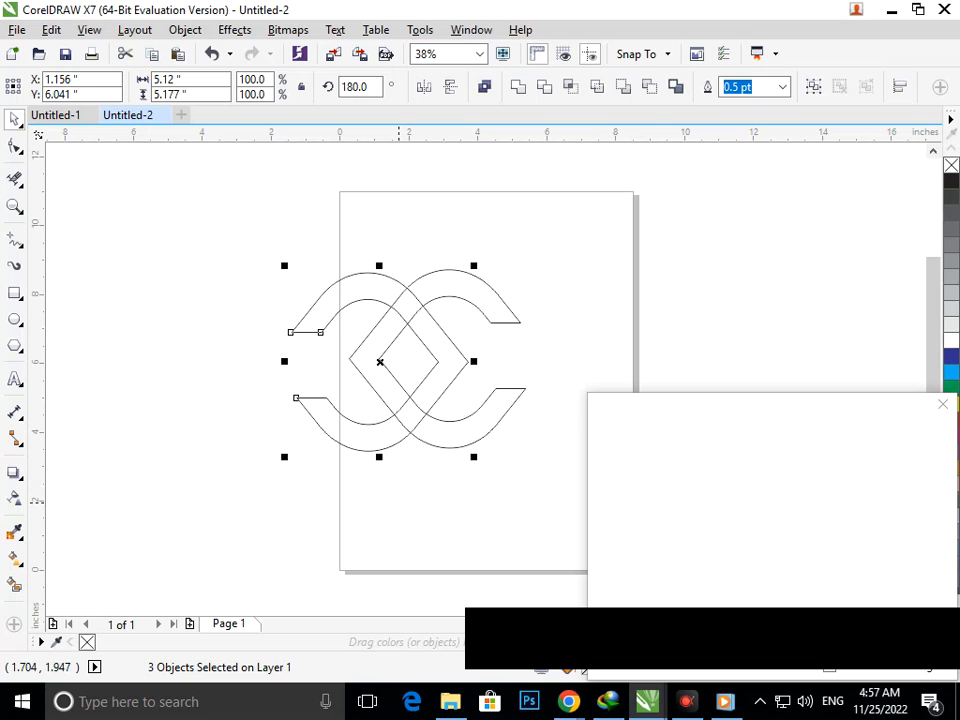
left_click(205, 337)
- Draw a diagonal Pen line about 0.75 by 0.76 inches across the band just below the upper crossing
left_click(19, 243)
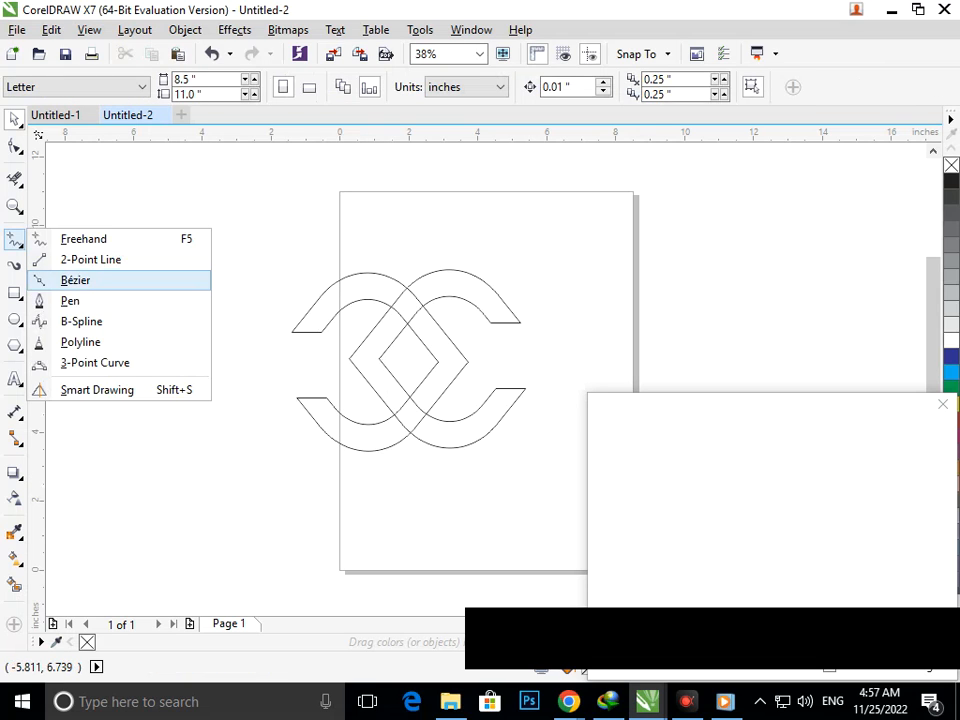
left_click(70, 300)
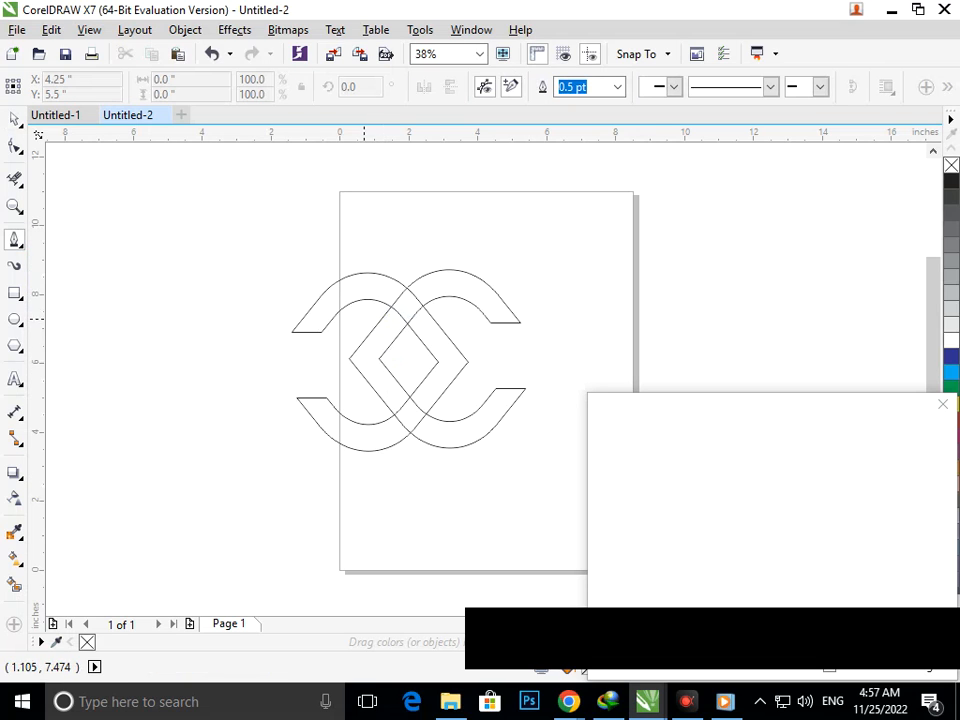
scroll(378, 309, "up", 3)
left_click(407, 285)
double_click(475, 350)
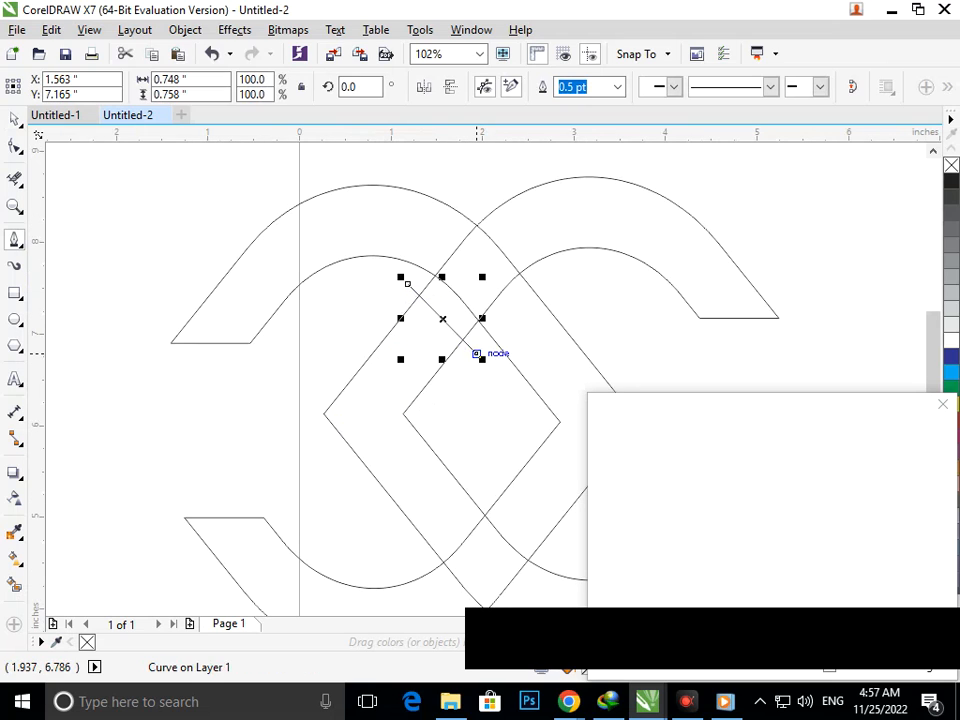
- Draw a second diagonal Pen line about 0.7 by 0.7 inches across the band just above the lower crossing
scroll(370, 320, "down", 3)
scroll(389, 347, "up", 4)
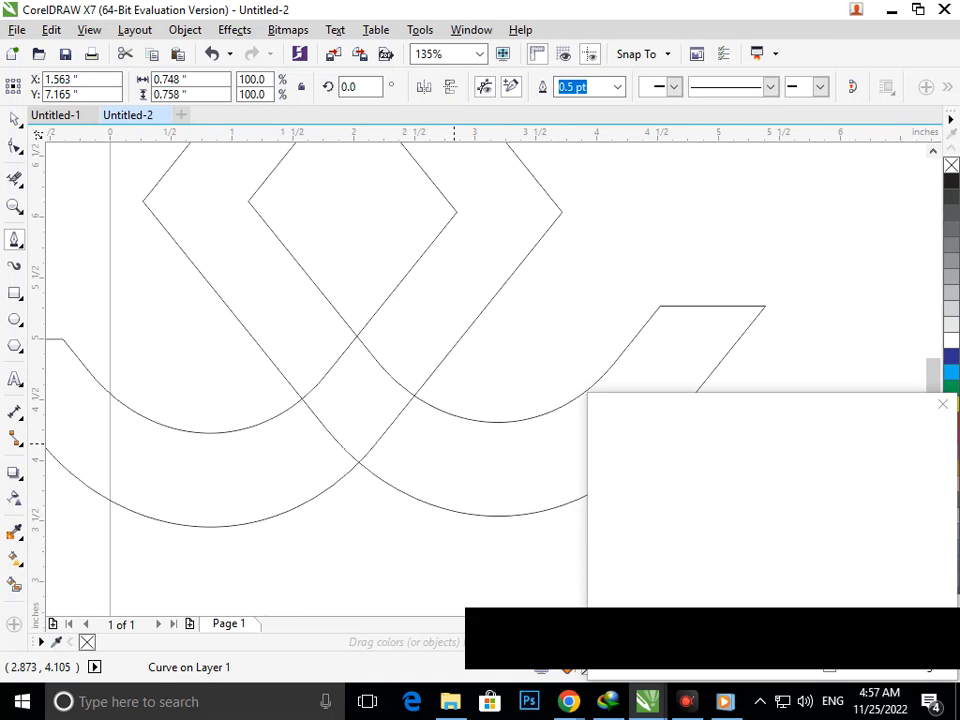
left_click(369, 296)
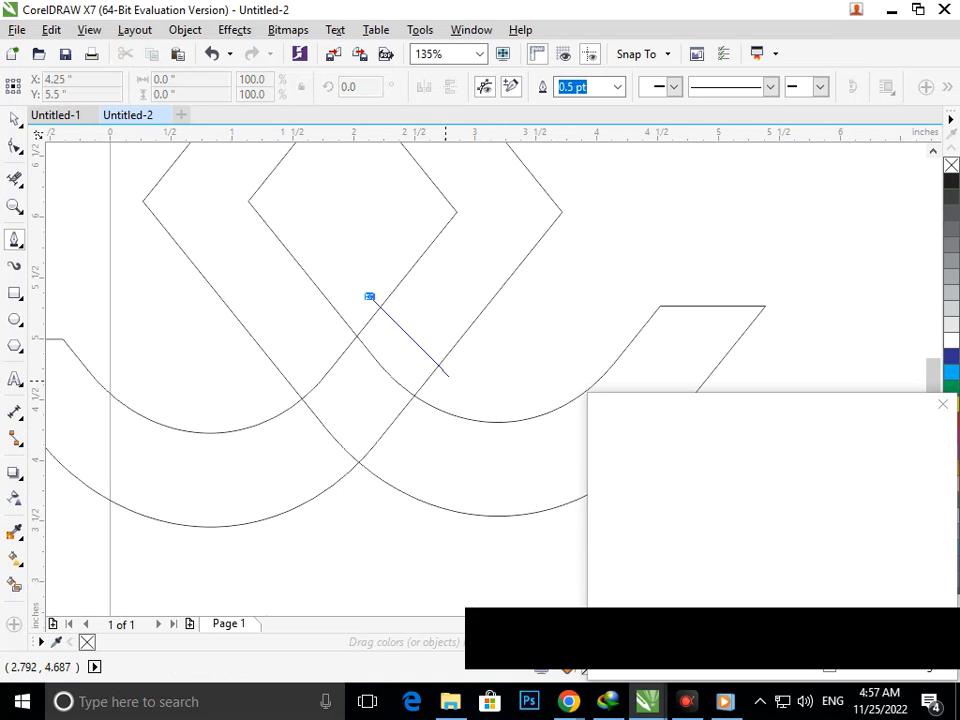
double_click(461, 388)
scroll(401, 449, "down", 4)
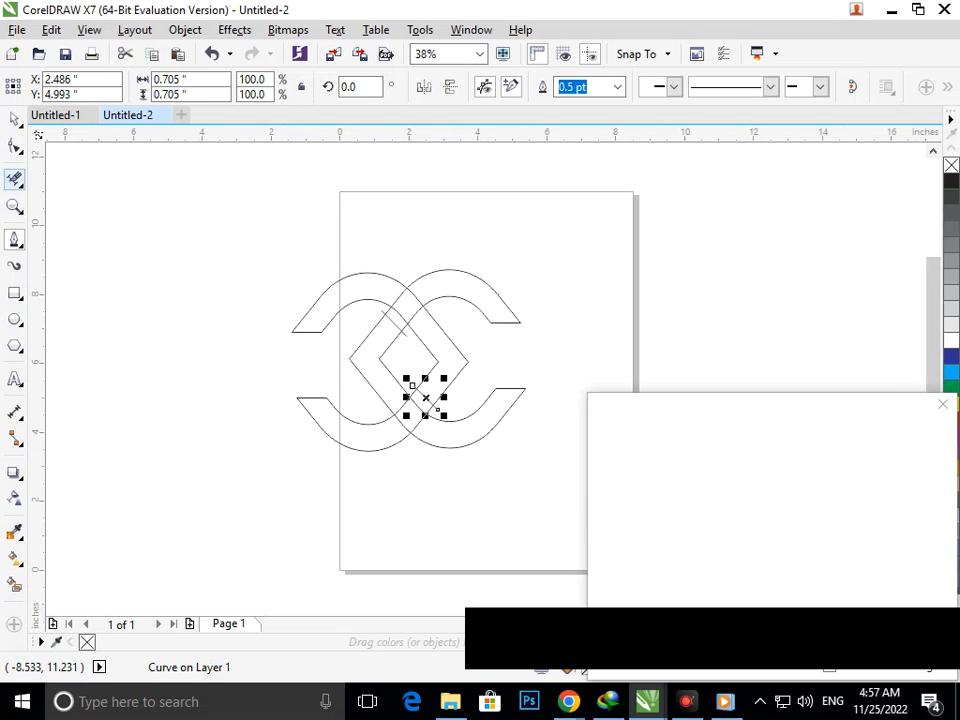
left_click(14, 119)
left_click(101, 364)
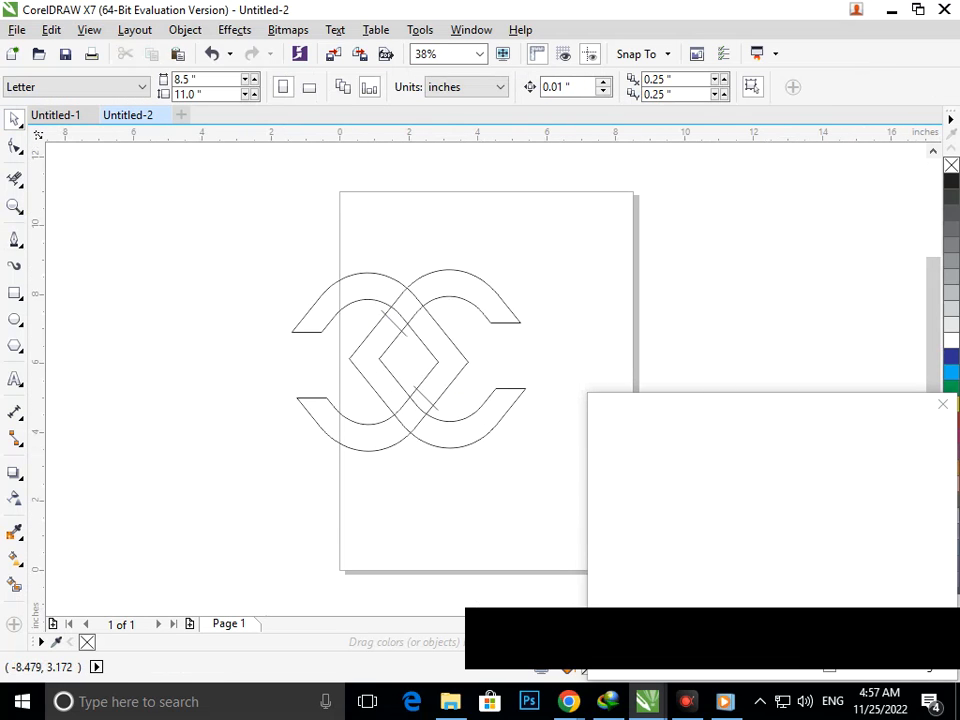
- Remove the overlapping outline segments where the two C shapes cross with Virtual Segment Delete
key("F2")
left_click_drag(367, 337, 490, 460)
left_click(14, 179)
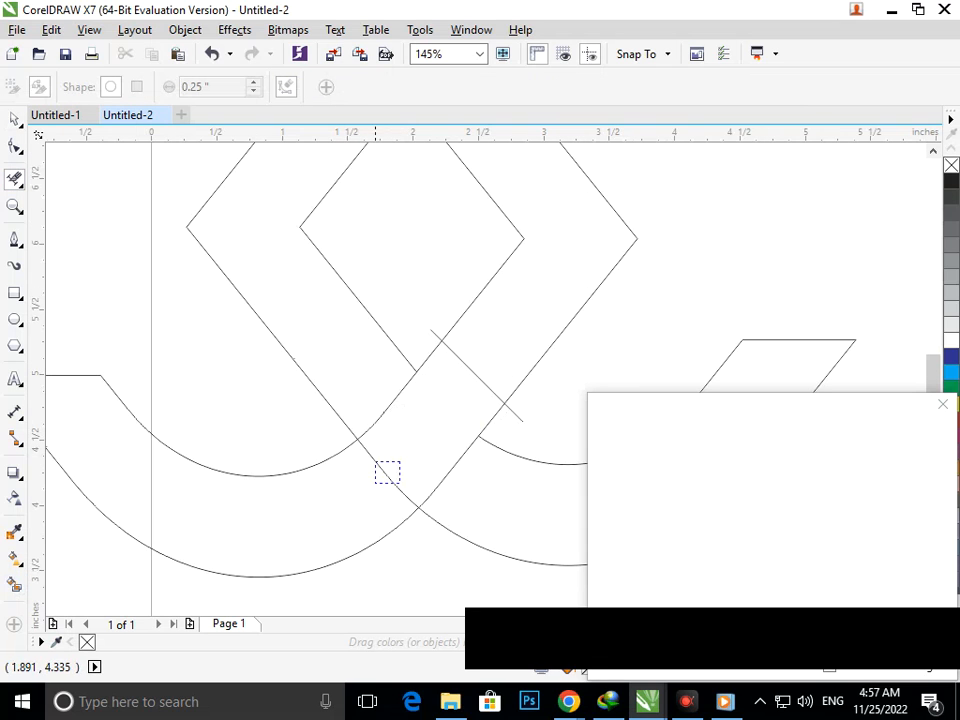
key("F3")
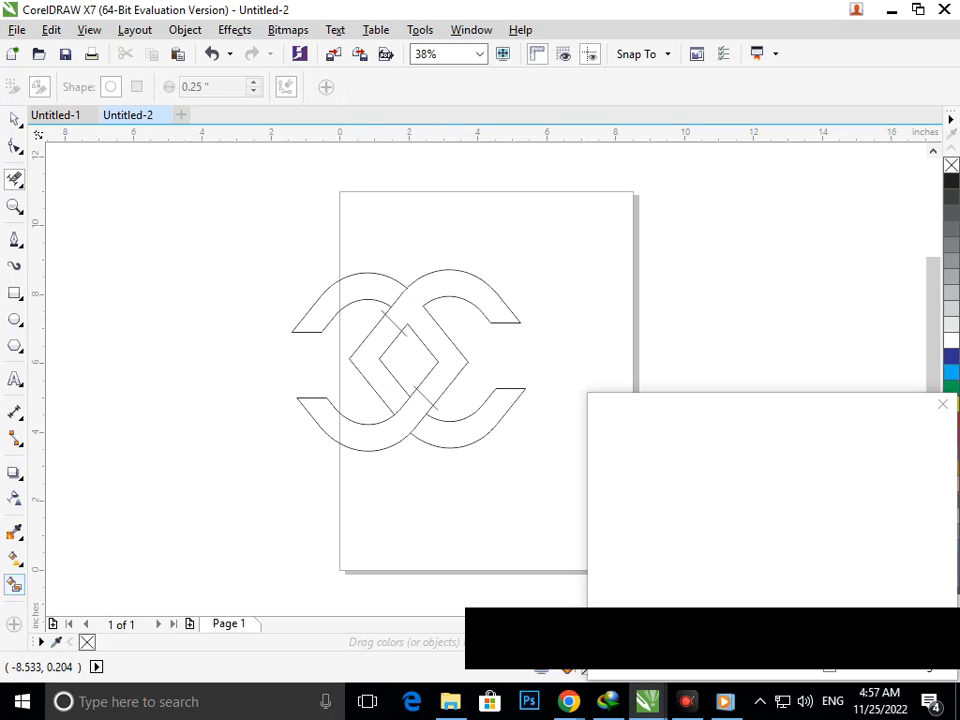
- Try filling the lower-left arm, the right band with the upper-right arm, and the left band in blue-gray with Smart Fill
left_click(14, 584)
left_click(382, 432)
left_click(441, 378)
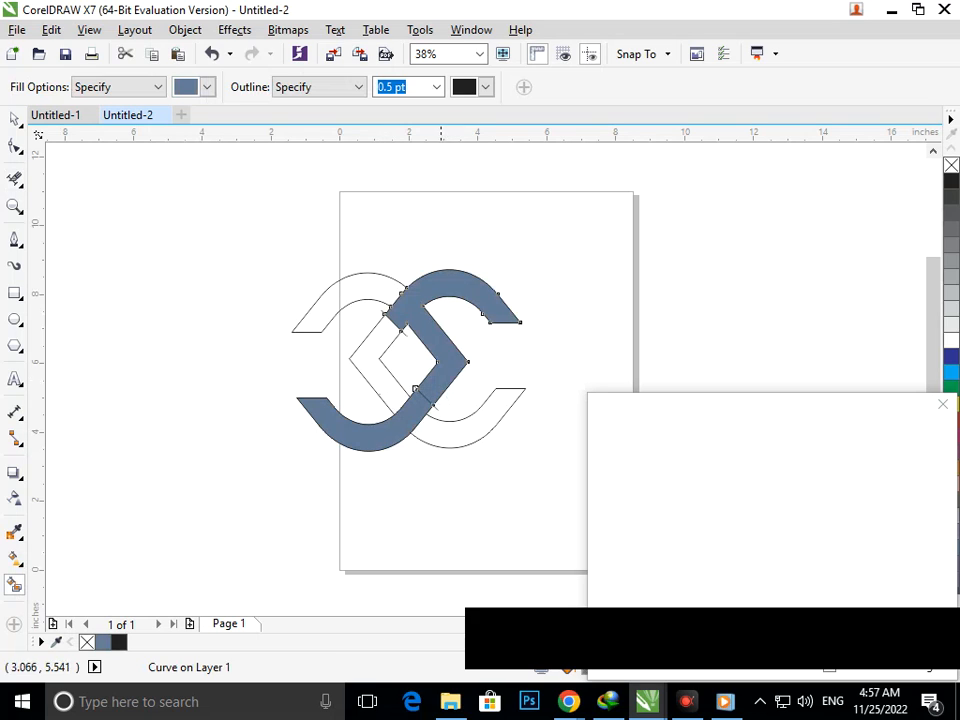
left_click(375, 345)
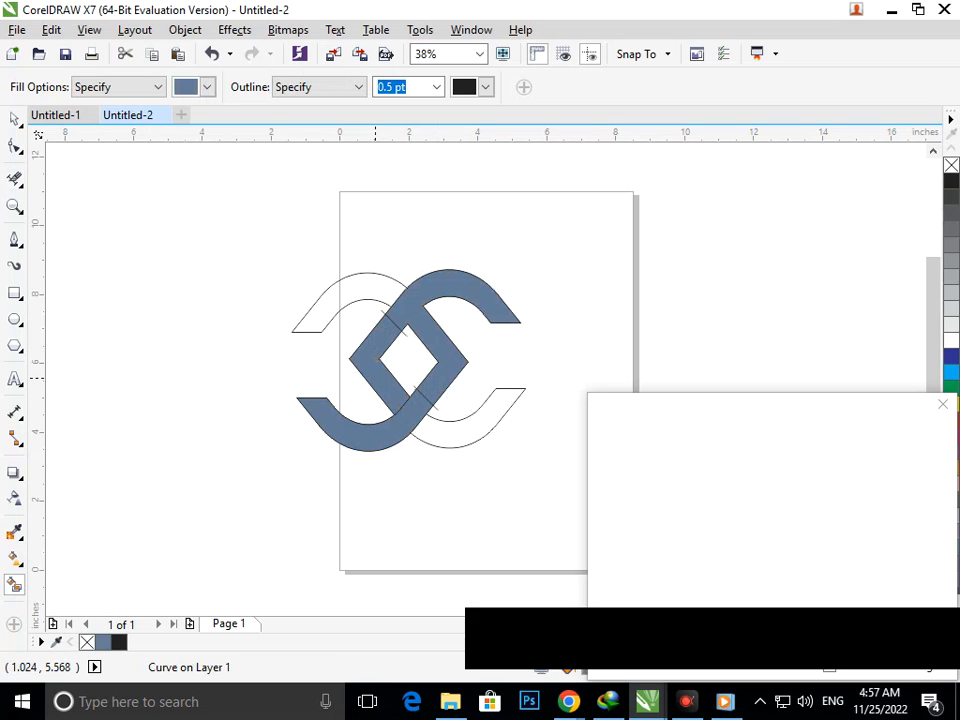
- Undo the Smart Fill regions and most of the segment deletions at the crossings
key("ctrl+z")
key("ctrl+z")
key("ctrl+z")
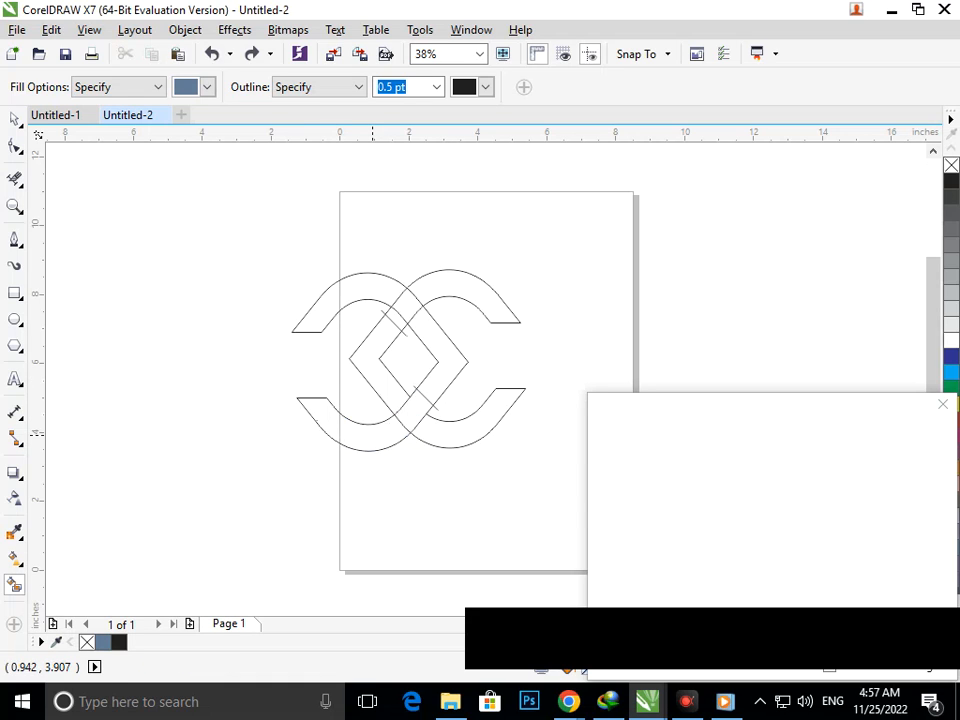
- Fill both lower arms, the lower crossing, the left band, the upper-right arm, the right band and the upper-left arm in blue-gray with Smart Fill
left_click(378, 435)
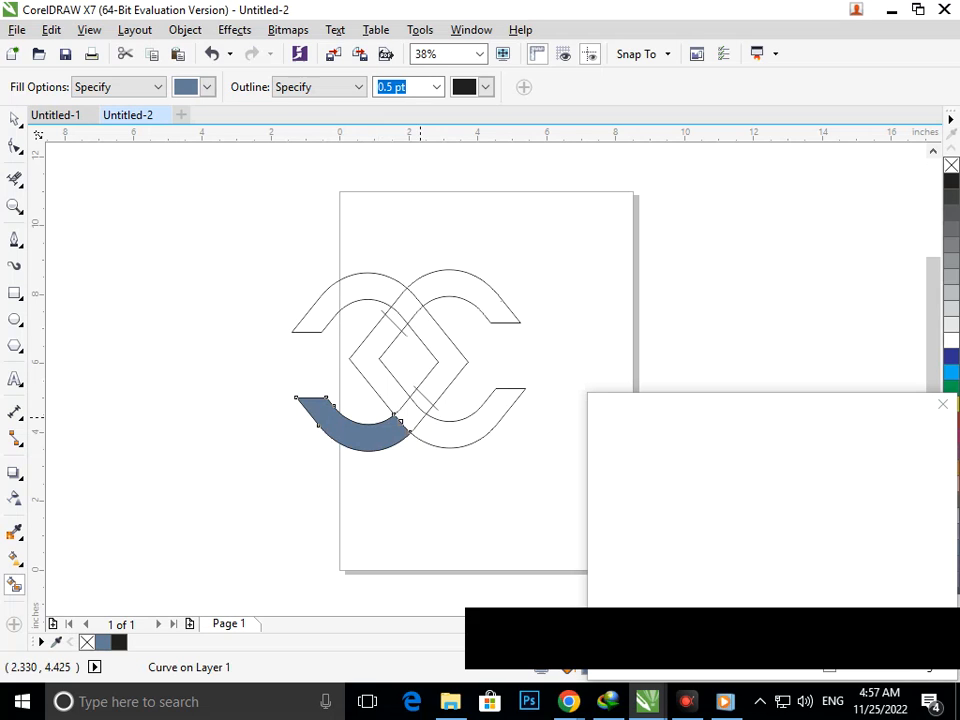
left_click(409, 418)
left_click(443, 435)
left_click(388, 396)
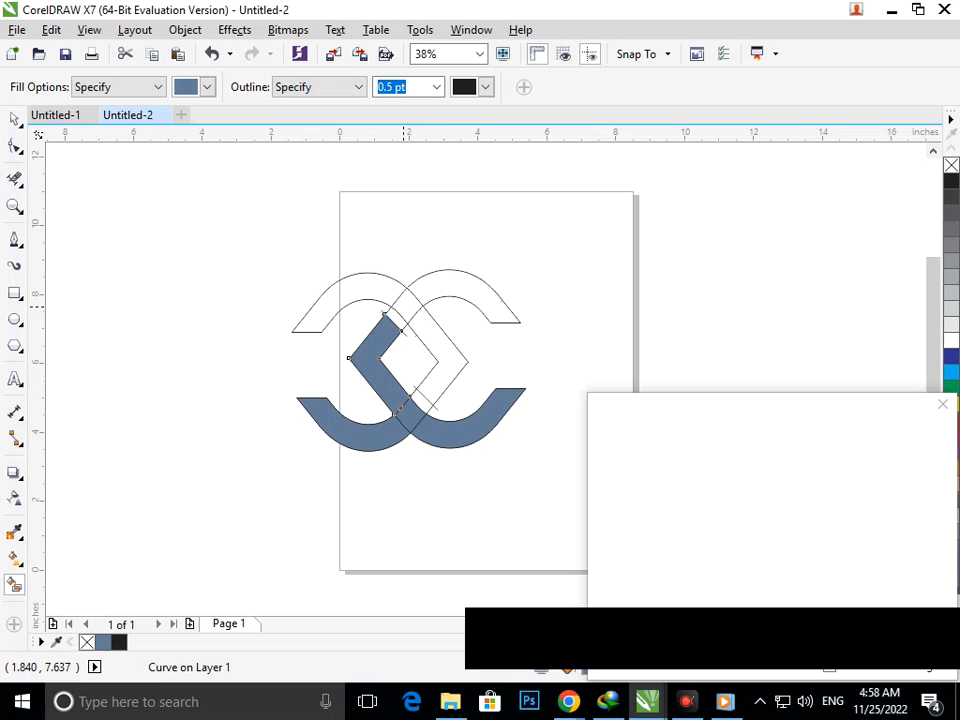
left_click(448, 285)
left_click(449, 373)
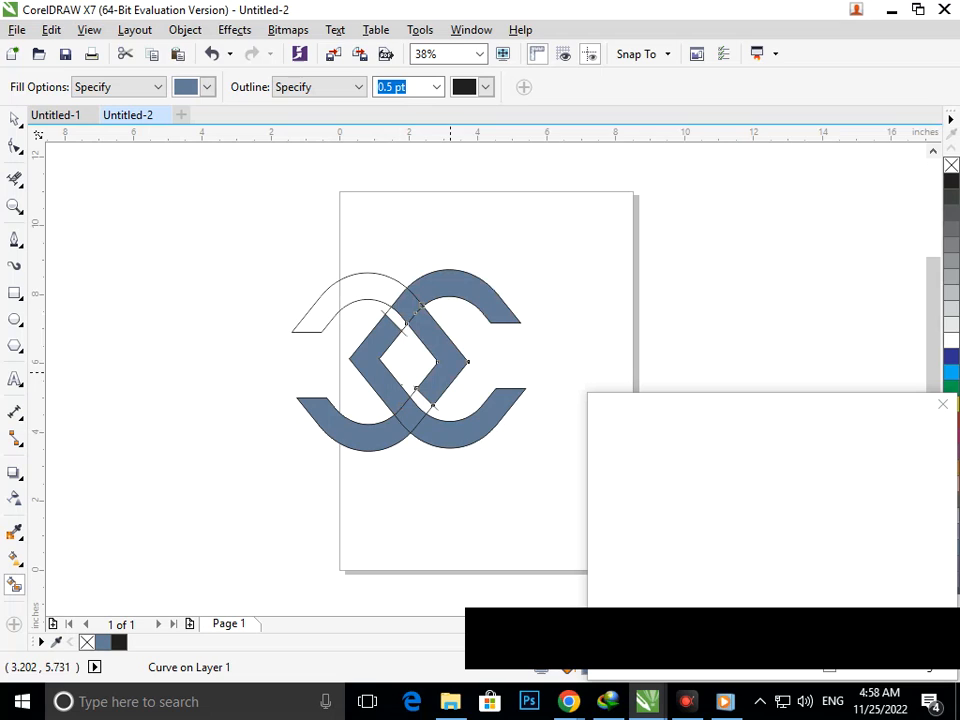
left_click(335, 300)
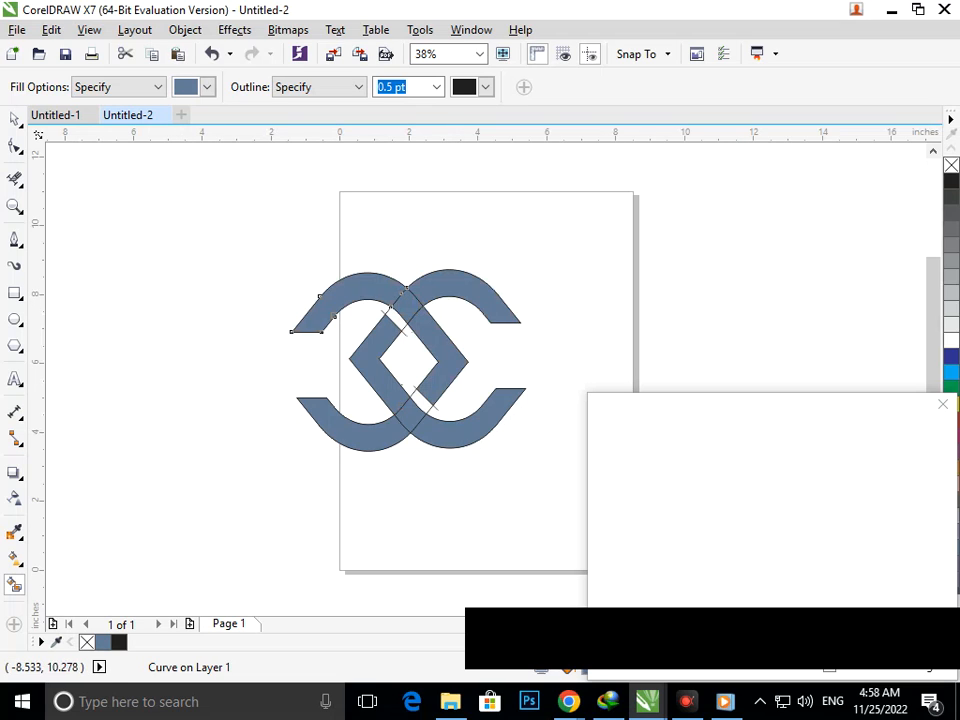
- Delete the short diagonal construction line sticking out beside the end of the left band near the upper crossing
left_click(14, 119)
left_click(157, 438)
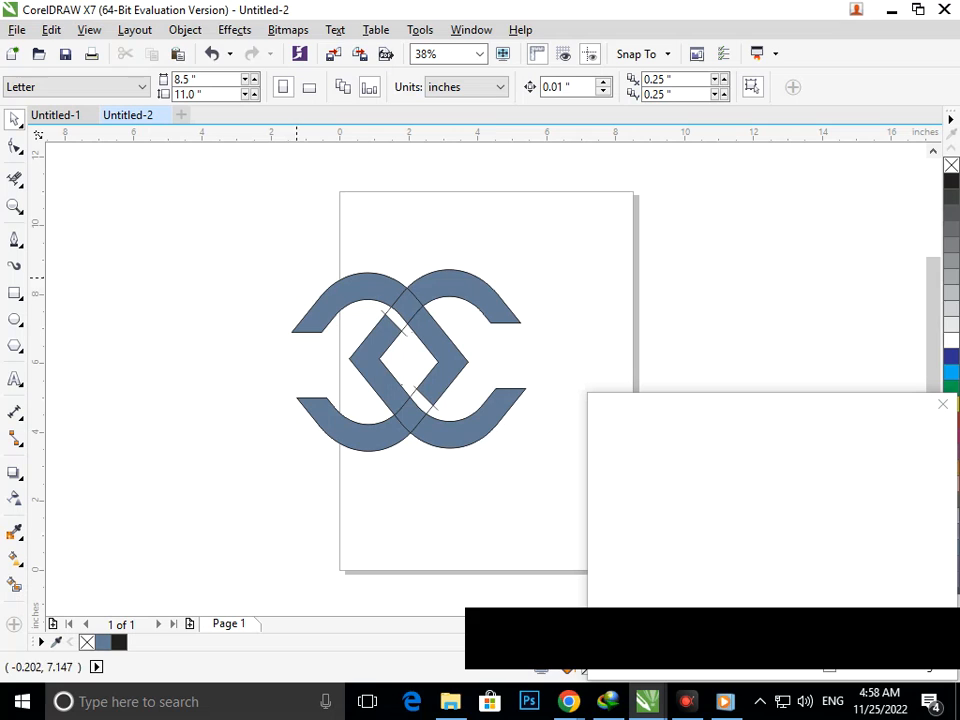
left_click_drag(274, 234, 556, 535)
left_click(215, 459)
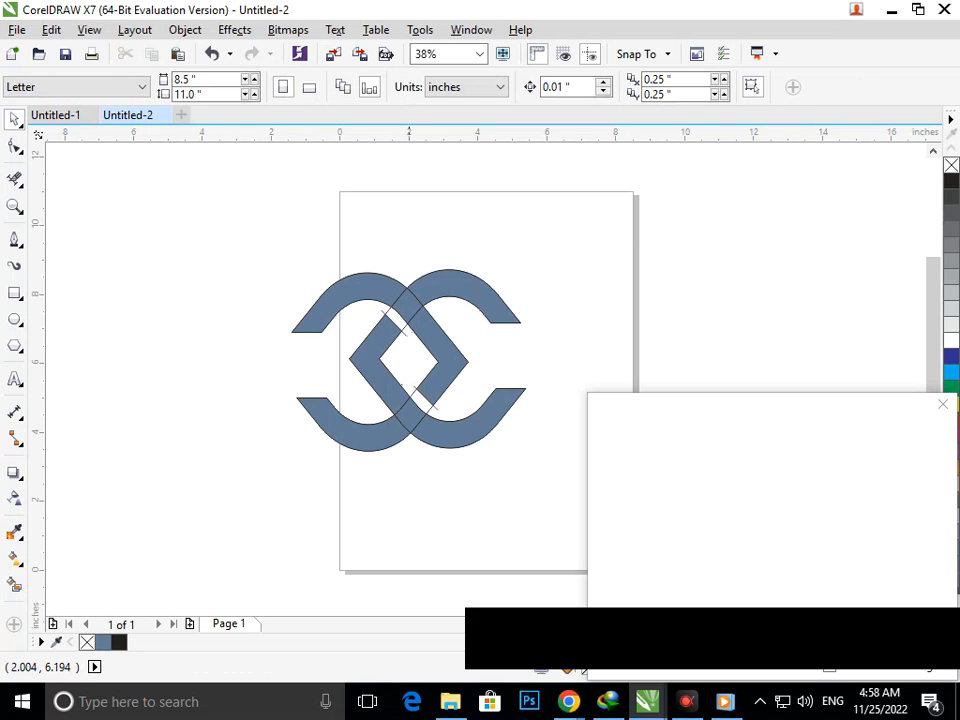
left_click(404, 328)
left_click(402, 326)
left_click(389, 310)
left_click(409, 392)
left_click(403, 333)
key("Delete")
- Delete the short diagonal construction line at the end of the right band near the lower crossing
left_click(428, 408)
left_click(421, 406)
left_click(411, 393)
left_click(436, 407)
left_click(435, 407)
key("Delete")
- Combine all the logo pieces and outlines into one curve and fill it with dark blue
left_click_drag(200, 195, 615, 497)
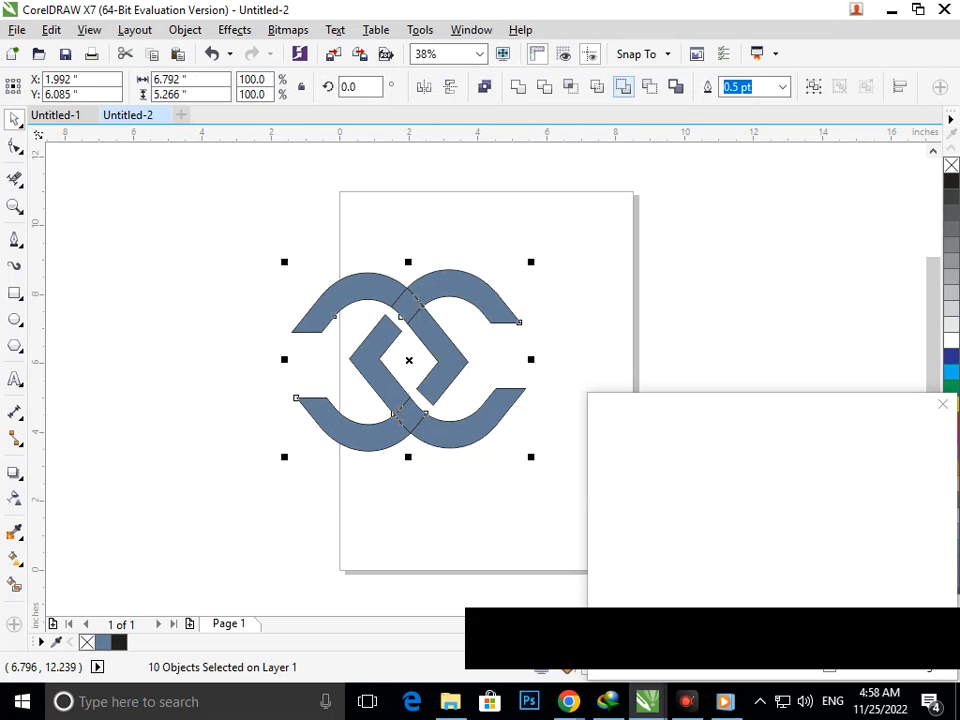
key("ctrl+l")
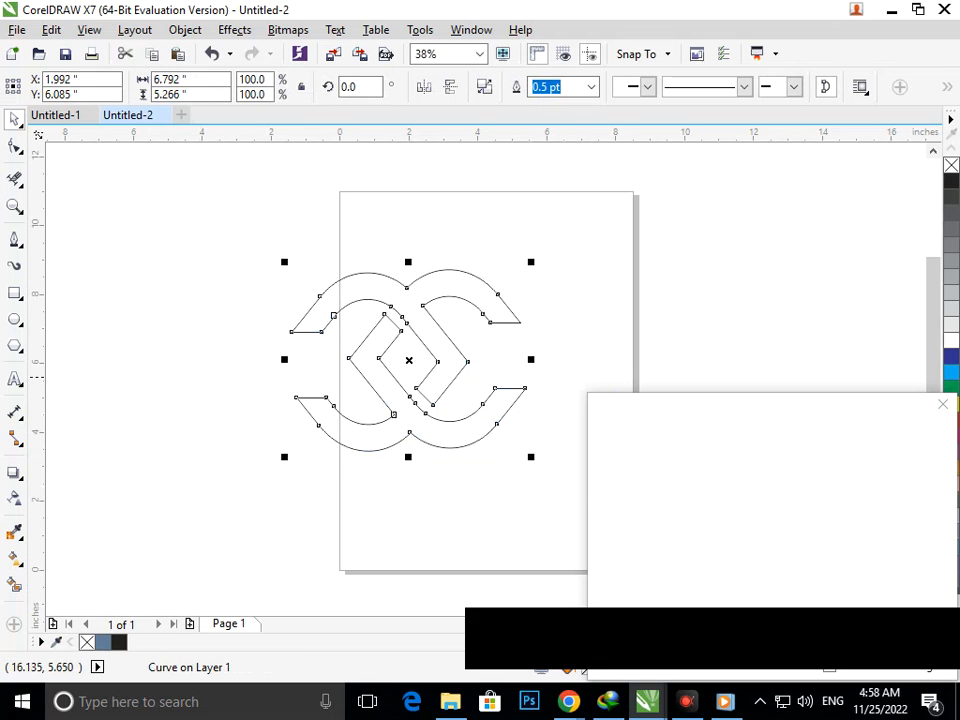
left_click(951, 356)
left_click(550, 485)
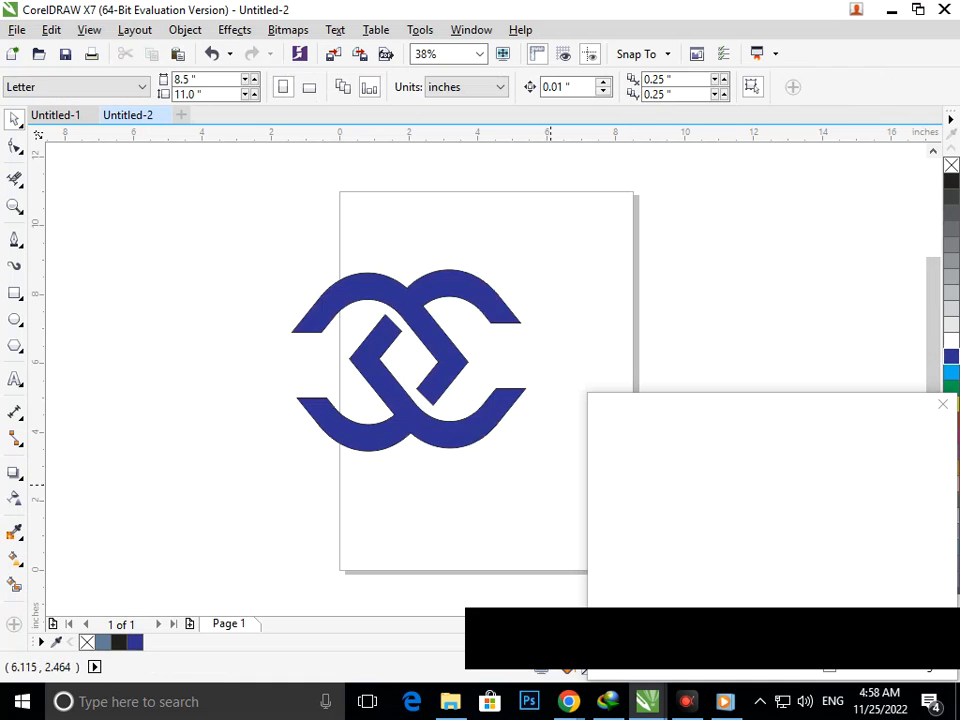
- Scale the combined logo down to about 74%, roughly 5.04 by 3.91 inches, and move it near the middle of the page
left_click_drag(208, 219, 581, 515)
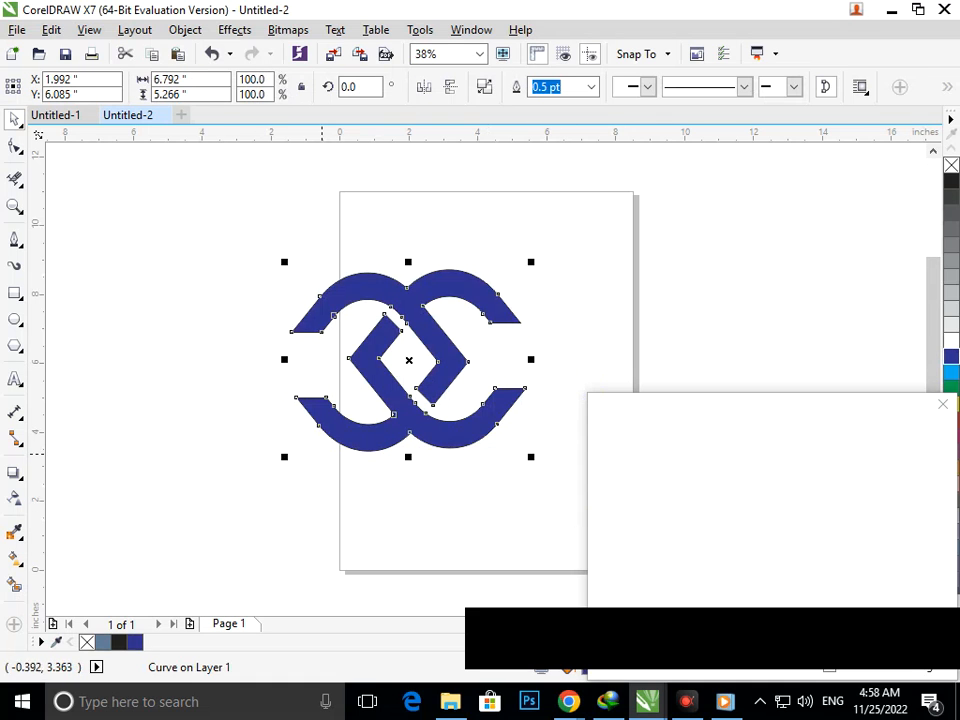
left_click_drag(284, 457, 322, 437)
left_click_drag(408, 398, 481, 401)
left_click(313, 246)
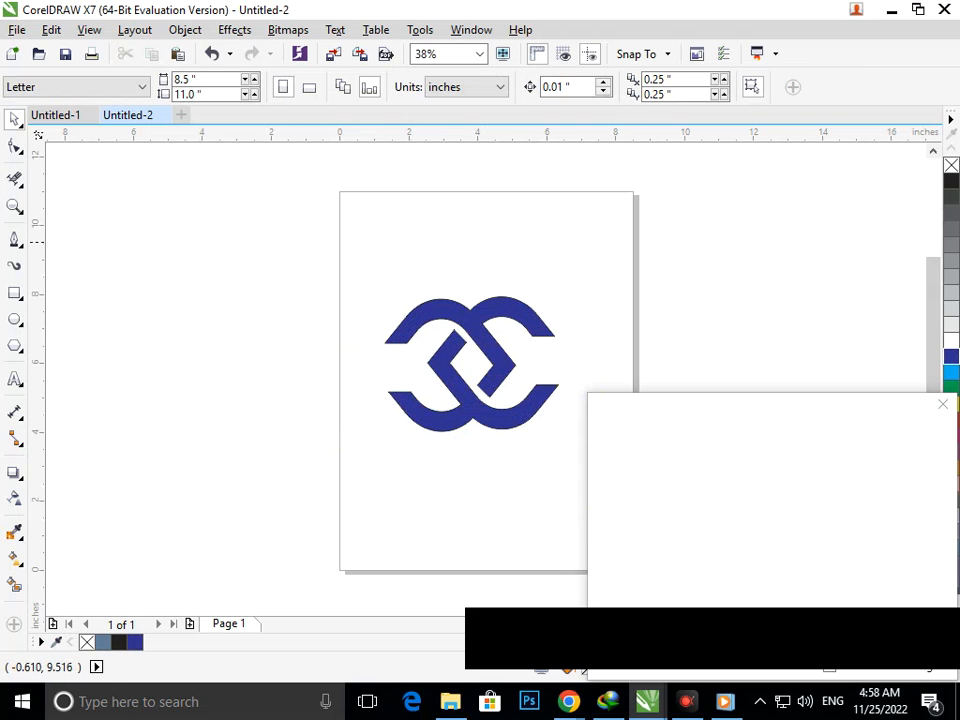
- Inspect the finished logo up close and select the whole curve on the page
left_click_drag(347, 258, 585, 445)
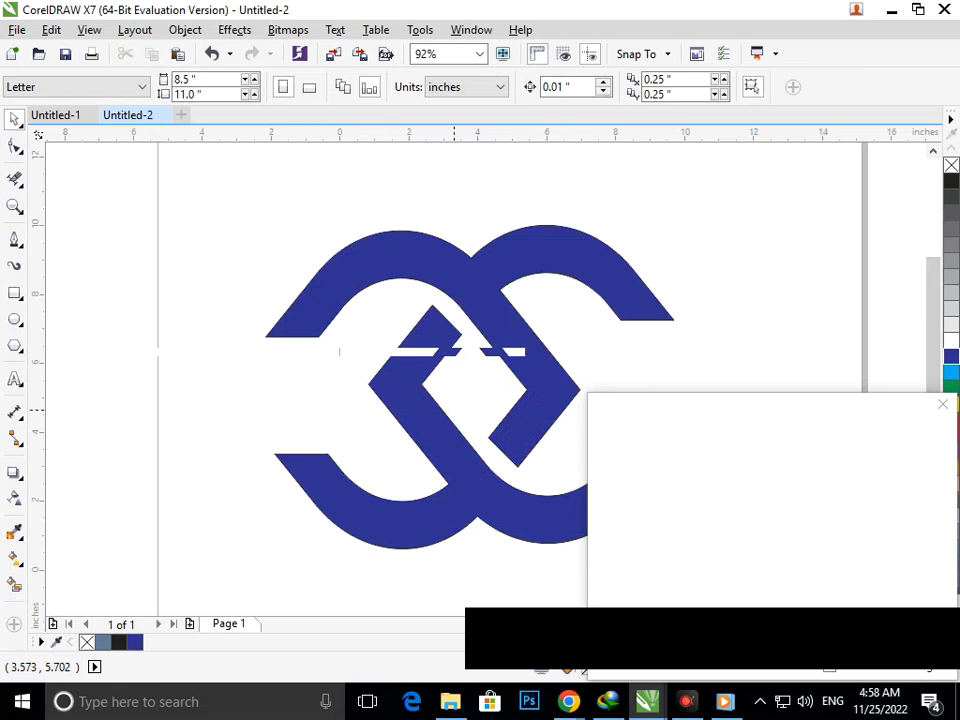
key("F3")
left_click_drag(314, 171, 665, 582)
left_click_drag(322, 190, 616, 499)
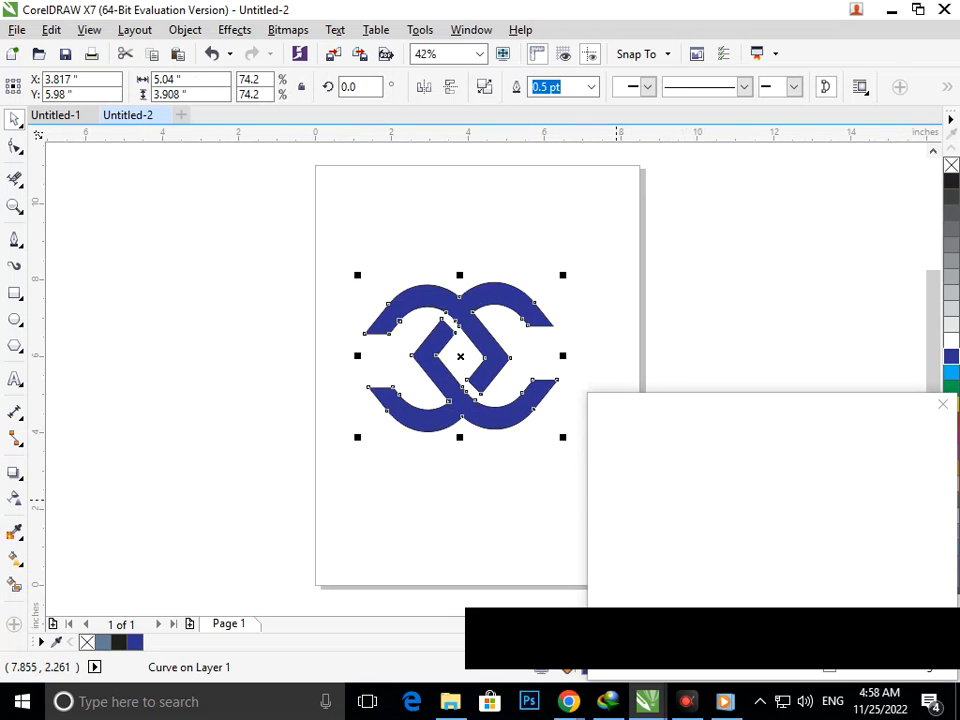